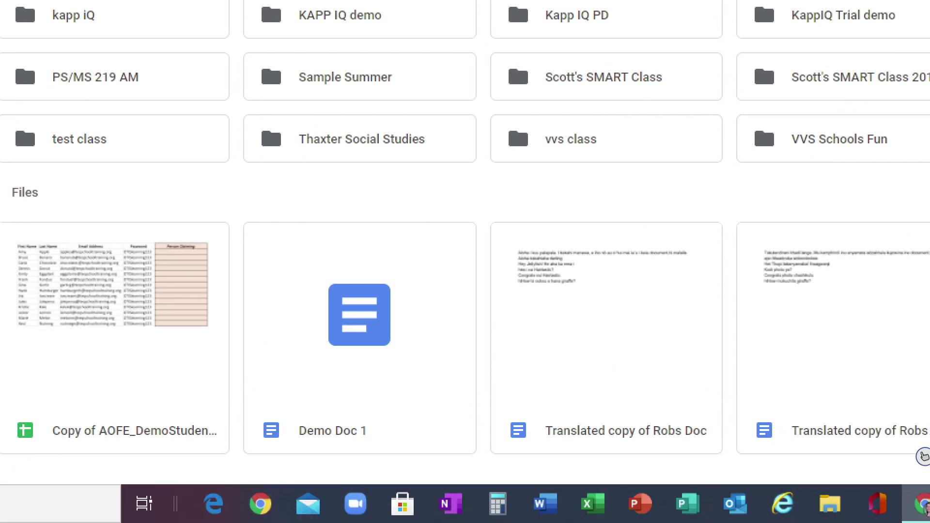
Step: Bring up Demo Doc 1's context menu, highlighting its Share and Get shareable link actions
{"action": "left_click_drag", "start_coordinate": [257, 444], "coordinate": [374, 440]}
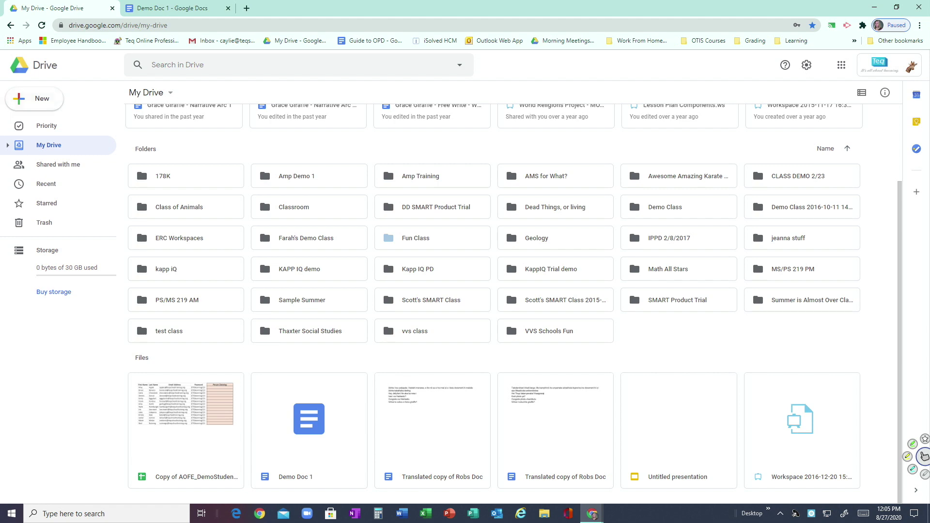
{"action": "right_click", "coordinate": [291, 453]}
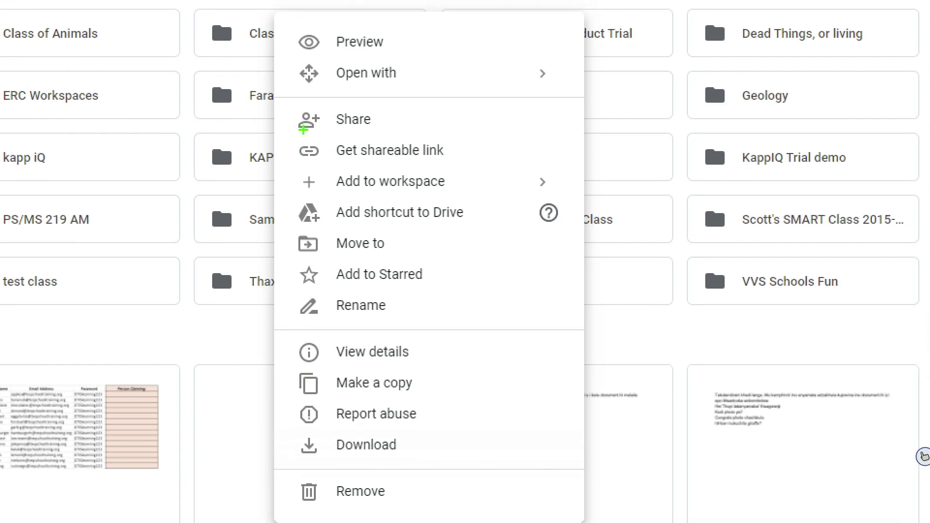
{"action": "left_click_drag", "start_coordinate": [297, 135], "coordinate": [318, 134]}
{"action": "left_click_drag", "start_coordinate": [288, 166], "coordinate": [318, 165]}
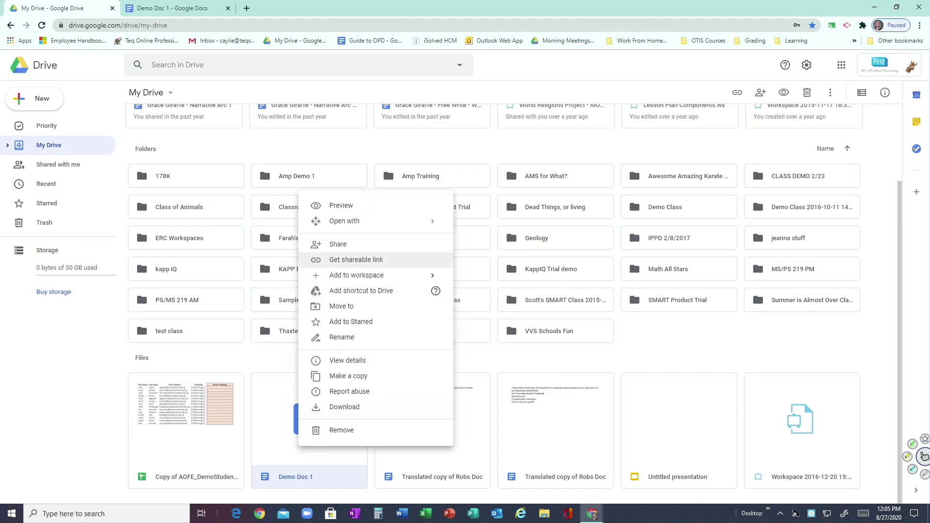
Step: Open Demo Doc 1's sharing dialog, dismiss the link tip, and note the Restricted link access
{"action": "left_click", "coordinate": [338, 244]}
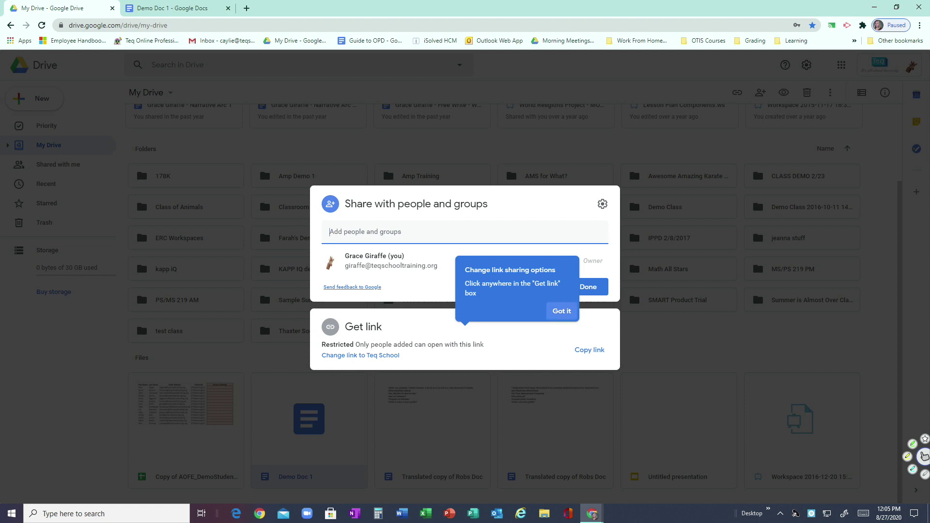
{"action": "left_click", "coordinate": [561, 311]}
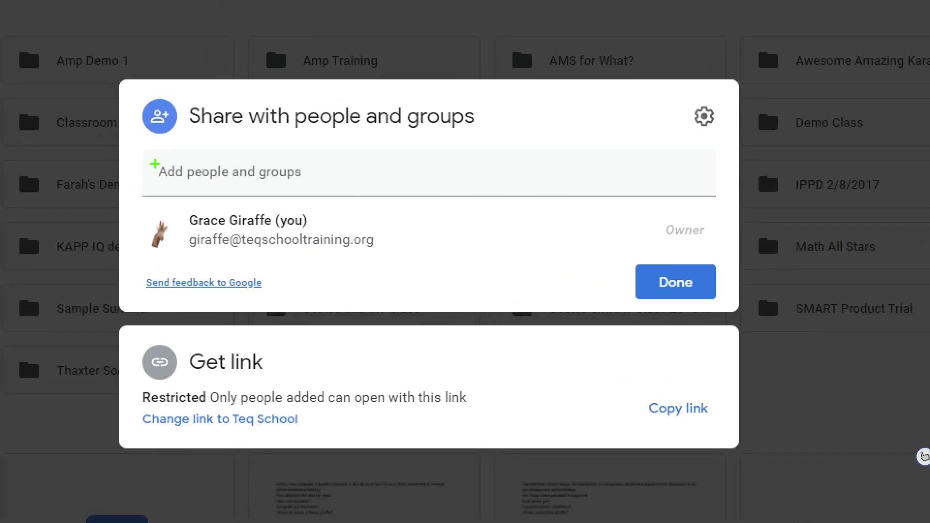
{"action": "mouse_move", "coordinate": [124, 170]}
{"action": "left_mouse_down"}
{"action": "mouse_move", "coordinate": [157, 167]}
{"action": "mouse_move", "coordinate": [156, 186]}
{"action": "left_mouse_up"}
{"action": "mouse_move", "coordinate": [126, 389]}
{"action": "left_mouse_down"}
{"action": "mouse_move", "coordinate": [161, 390]}
{"action": "mouse_move", "coordinate": [154, 396]}
{"action": "left_mouse_up"}
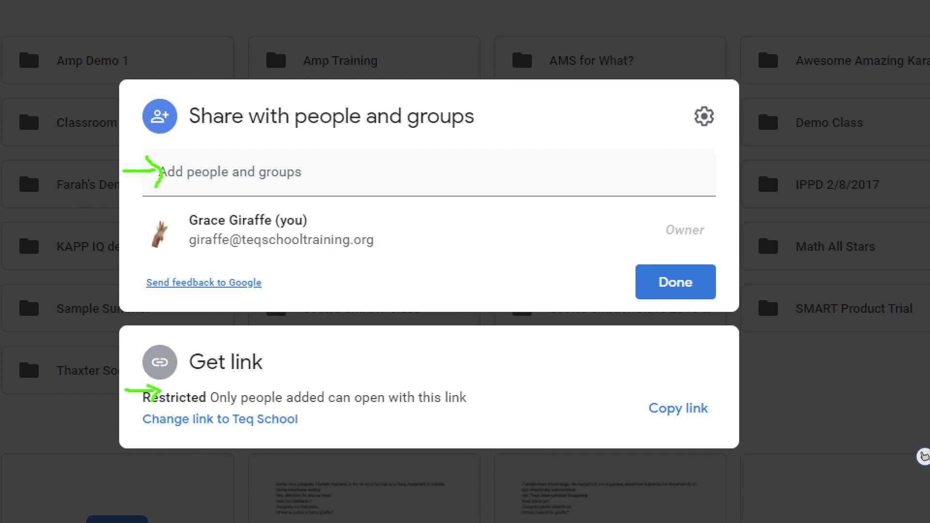
{"action": "key", "text": "Escape"}
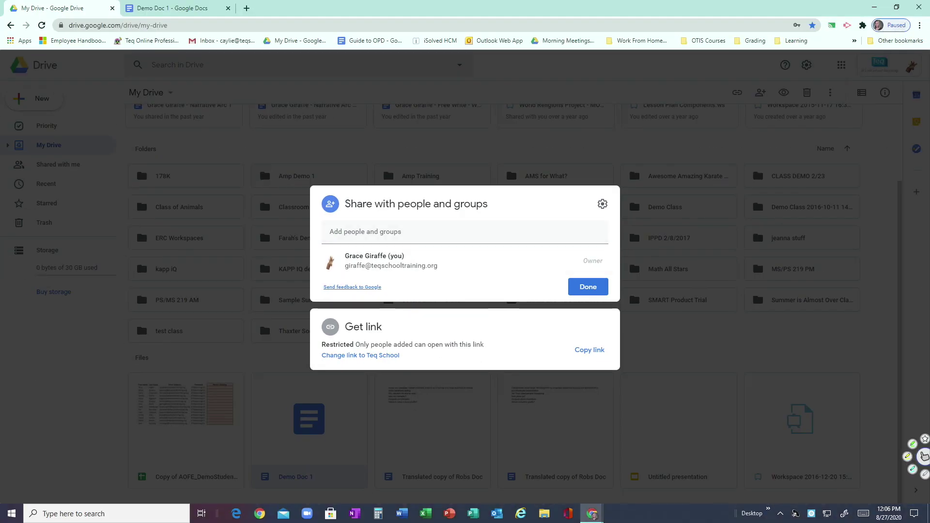
{"action": "left_click", "coordinate": [333, 232]}
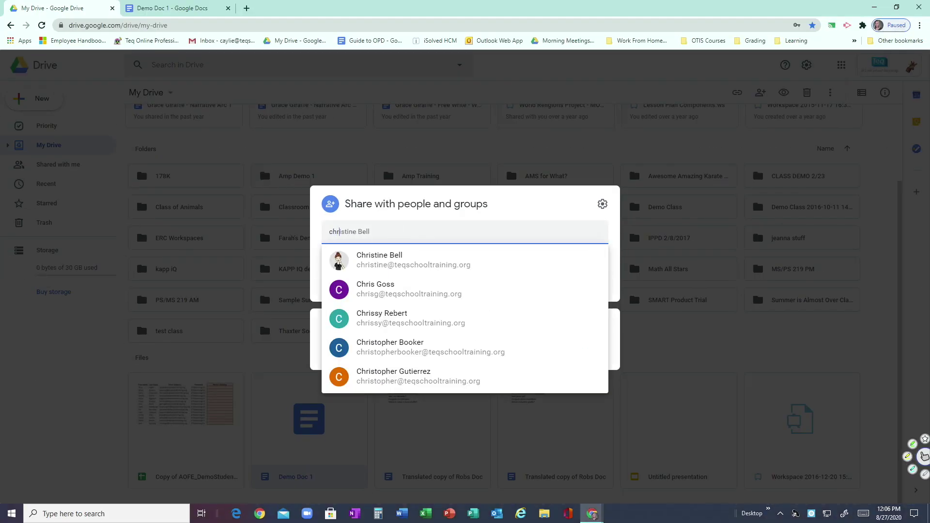
Step: Add the first colleague as a recipient by typing their name and accepting the suggestion
{"action": "left_click", "coordinate": [341, 231]}
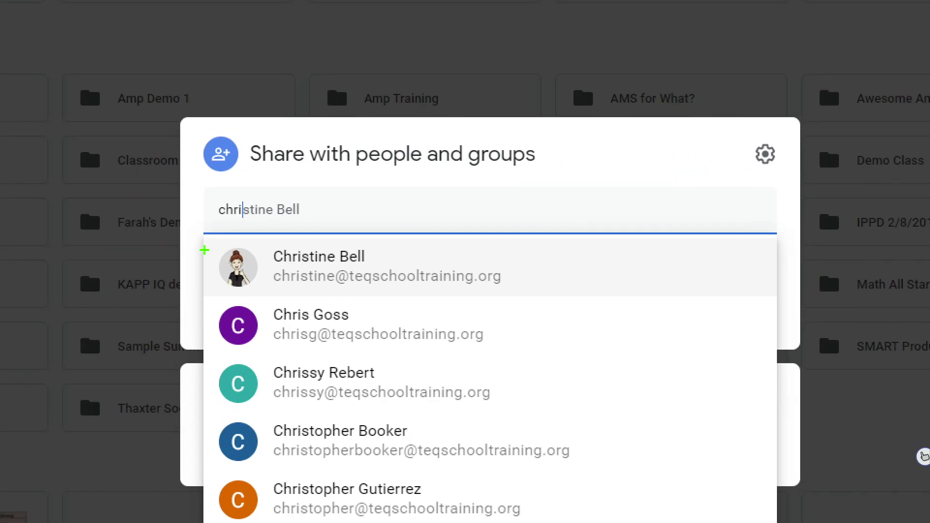
{"action": "mouse_move", "coordinate": [216, 252]}
{"action": "left_mouse_down"}
{"action": "mouse_move", "coordinate": [208, 245]}
{"action": "mouse_move", "coordinate": [223, 254]}
{"action": "mouse_move", "coordinate": [215, 262]}
{"action": "left_mouse_up"}
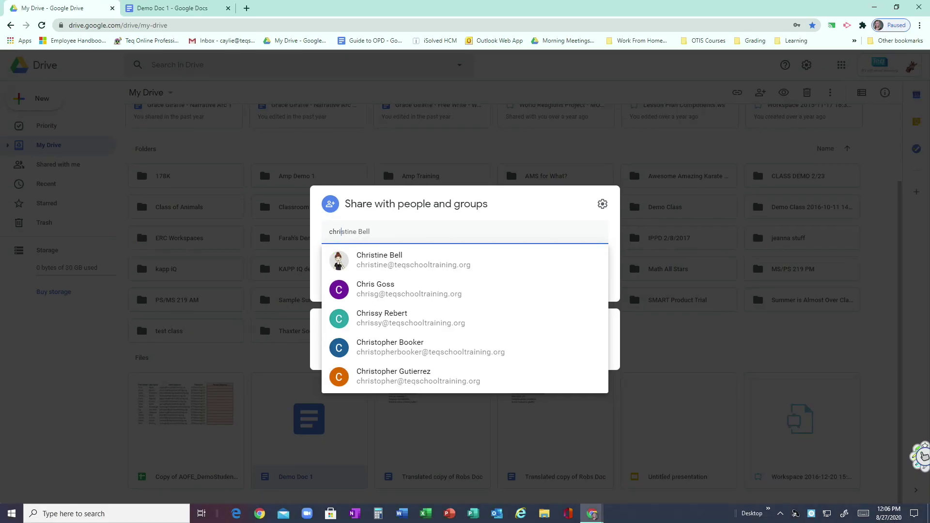
{"action": "left_click", "coordinate": [923, 456]}
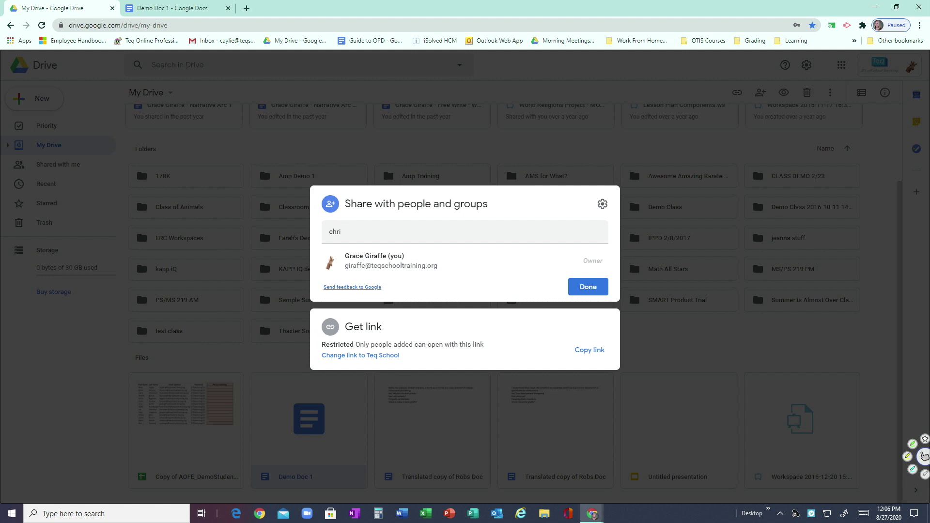
{"action": "key", "text": "Return"}
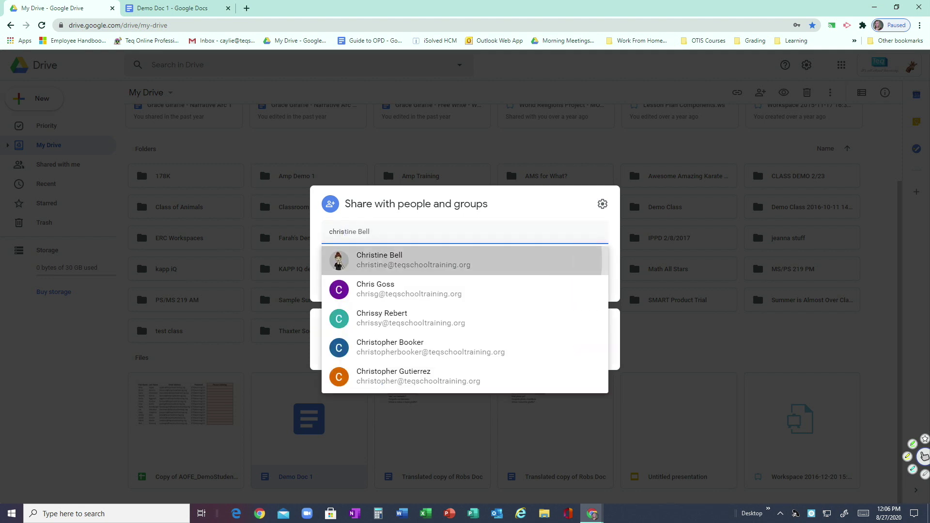
Step: Add the second colleague, then highlight both recipients and their Editor role
{"action": "type", "text": "cay"}
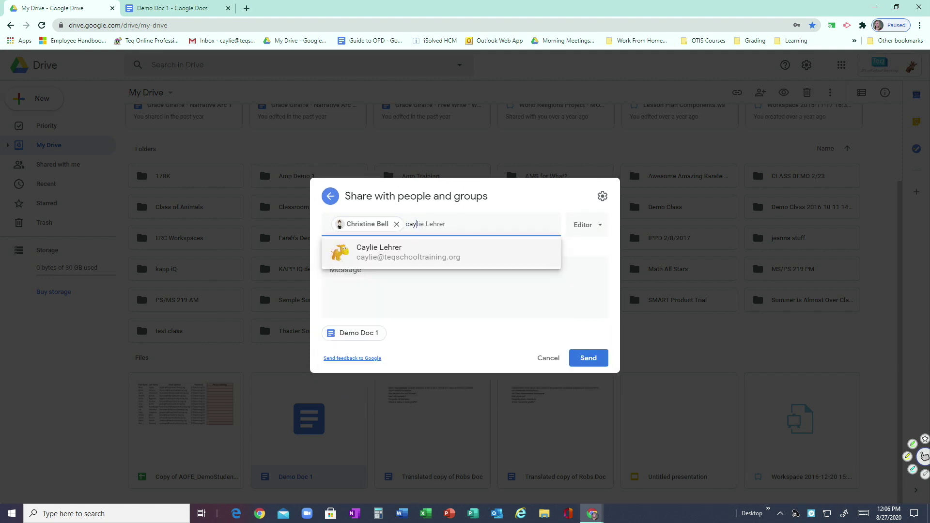
{"action": "key", "text": "Return"}
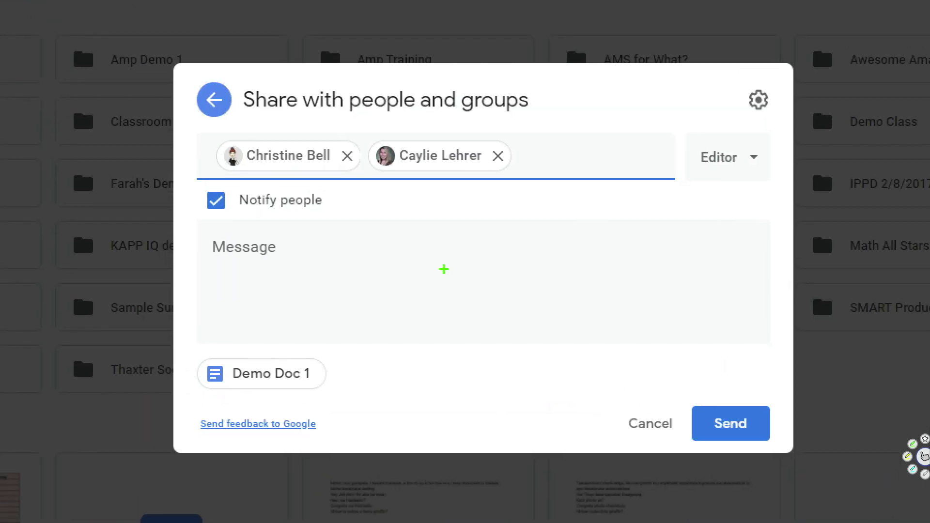
{"action": "left_click_drag", "start_coordinate": [367, 136], "coordinate": [363, 181]}
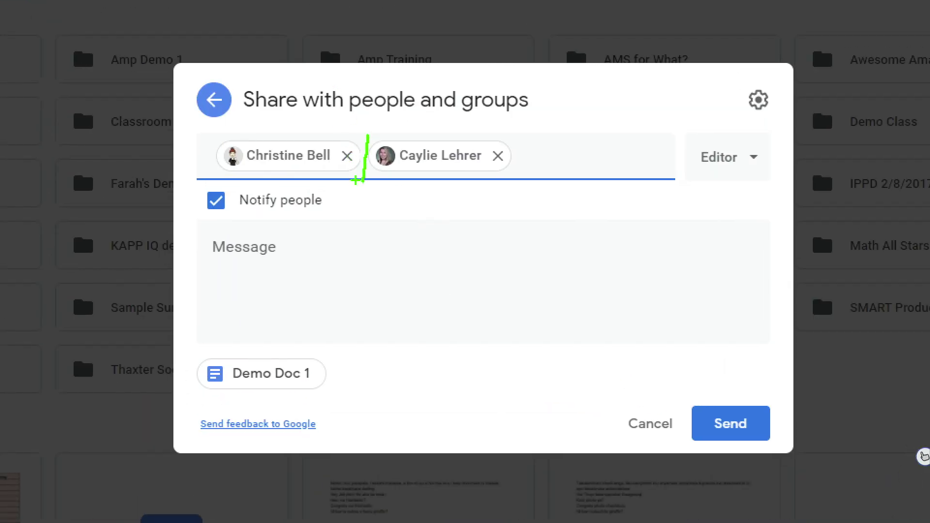
{"action": "left_click_drag", "start_coordinate": [207, 136], "coordinate": [208, 179]}
{"action": "left_click_drag", "start_coordinate": [545, 131], "coordinate": [540, 202]}
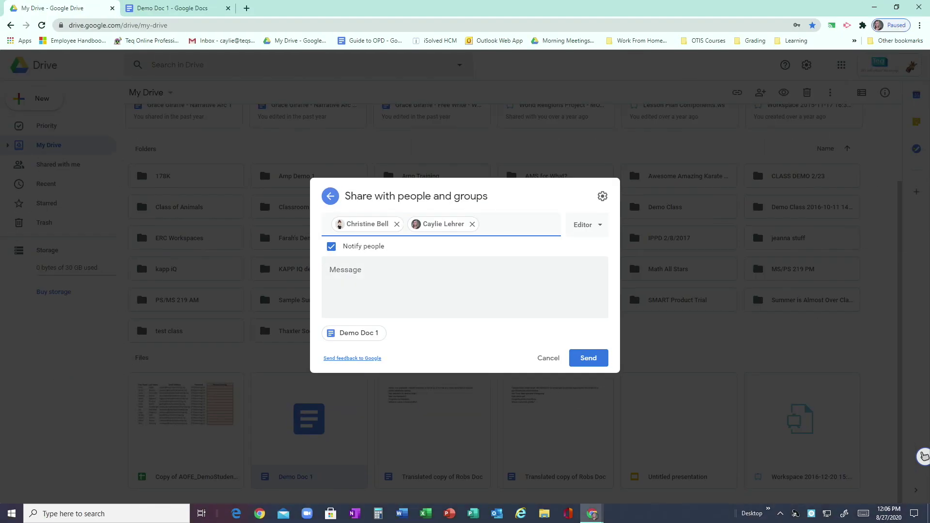
{"action": "mouse_move", "coordinate": [923, 455]}
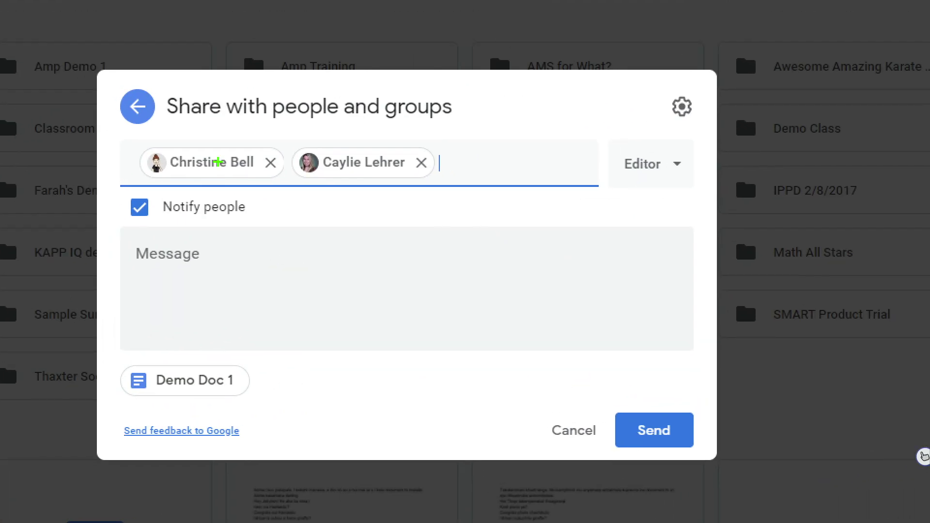
{"action": "mouse_move", "coordinate": [696, 148]}
{"action": "left_mouse_down"}
{"action": "mouse_move", "coordinate": [670, 132]}
{"action": "mouse_move", "coordinate": [632, 139]}
{"action": "mouse_move", "coordinate": [614, 171]}
{"action": "mouse_move", "coordinate": [647, 207]}
{"action": "mouse_move", "coordinate": [692, 175]}
{"action": "mouse_move", "coordinate": [694, 143]}
{"action": "left_mouse_up"}
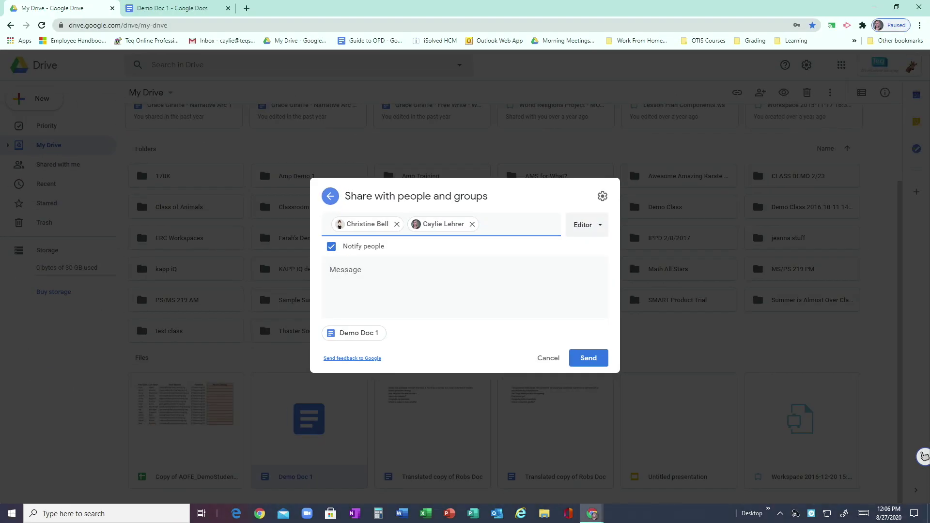
Step: Review the recipients' role choices, pointing out Viewer and Commenter while keeping Editor
{"action": "mouse_move", "coordinate": [923, 456]}
{"action": "left_click", "coordinate": [587, 224]}
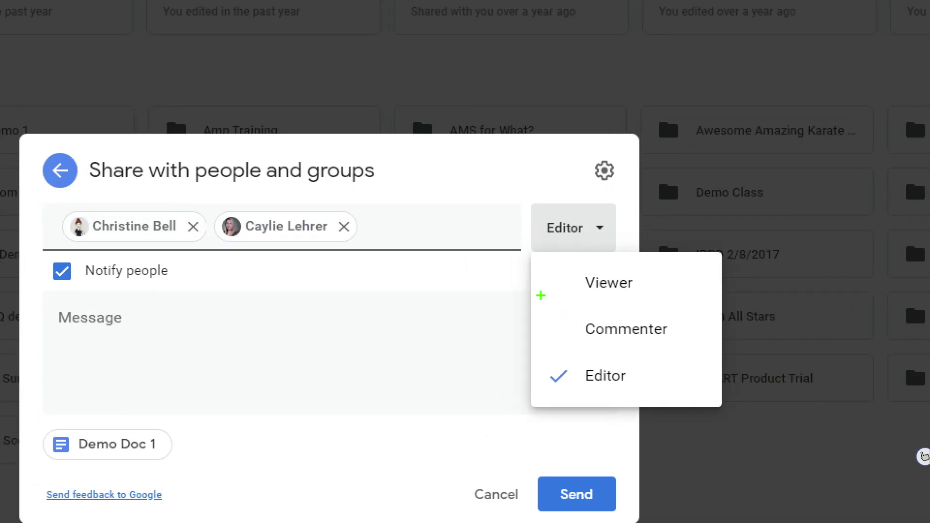
{"action": "mouse_move", "coordinate": [537, 292]}
{"action": "left_mouse_down"}
{"action": "mouse_move", "coordinate": [579, 276]}
{"action": "mouse_move", "coordinate": [564, 266]}
{"action": "mouse_move", "coordinate": [581, 275]}
{"action": "mouse_move", "coordinate": [574, 292]}
{"action": "left_mouse_up"}
{"action": "mouse_move", "coordinate": [533, 337]}
{"action": "left_mouse_down"}
{"action": "mouse_move", "coordinate": [578, 333]}
{"action": "mouse_move", "coordinate": [564, 355]}
{"action": "left_mouse_up"}
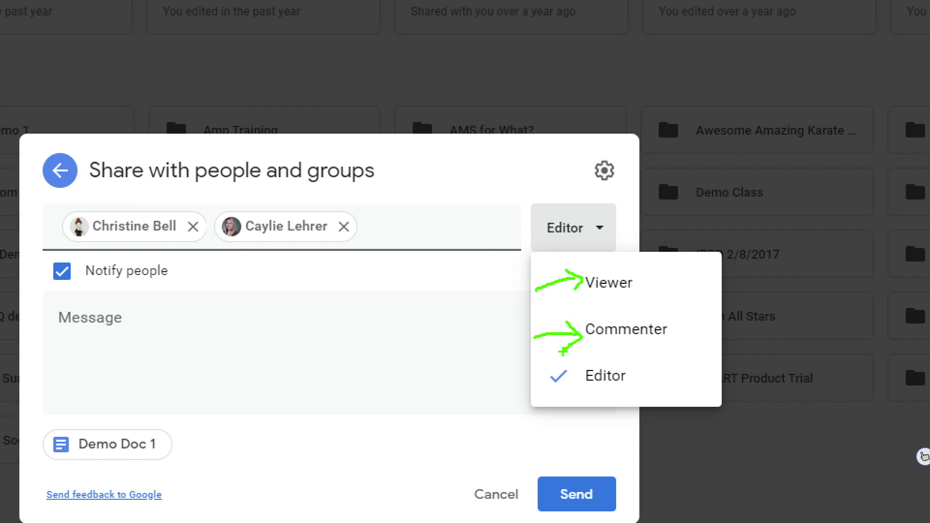
{"action": "key", "text": "ctrl+z"}
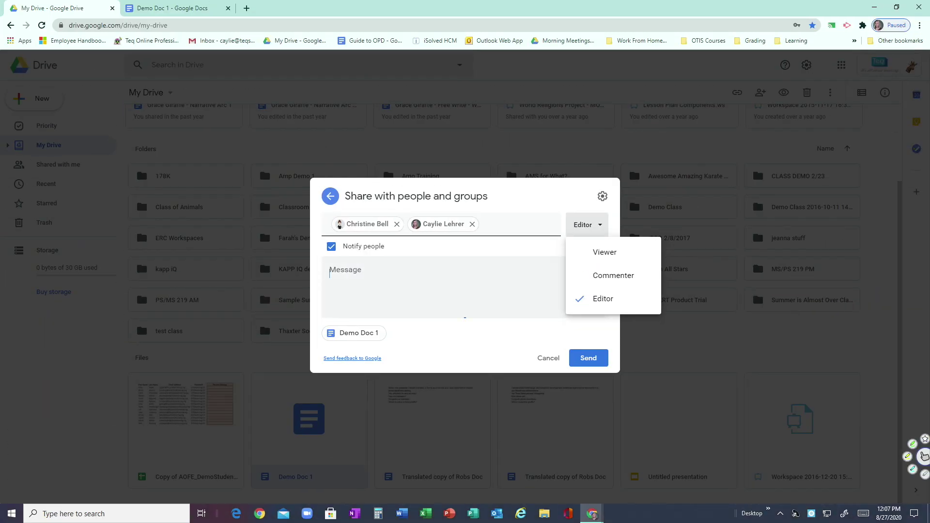
Step: Send the Editor invitations with Notify people left on, then open Demo Doc 1
{"action": "left_click", "coordinate": [757, 290]}
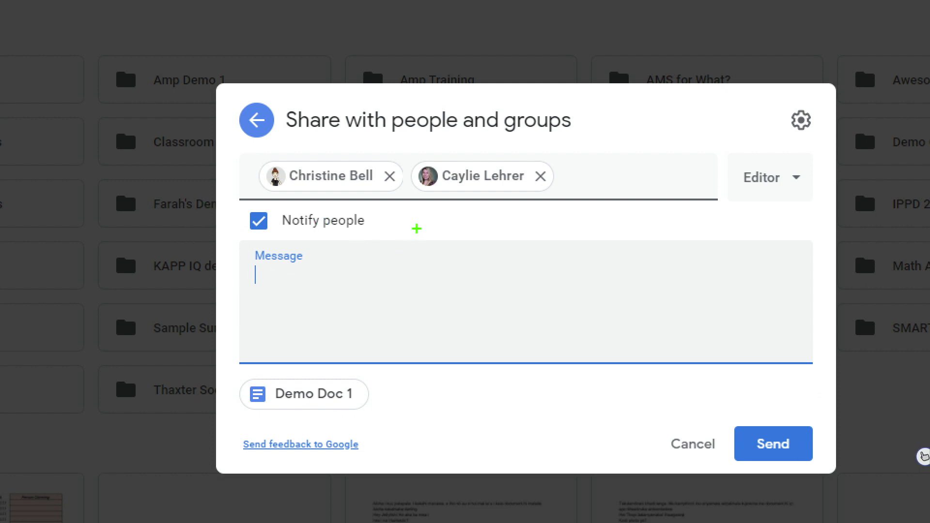
{"action": "mouse_move", "coordinate": [417, 229]}
{"action": "left_mouse_down"}
{"action": "mouse_move", "coordinate": [382, 214]}
{"action": "mouse_move", "coordinate": [257, 202]}
{"action": "mouse_move", "coordinate": [222, 222]}
{"action": "mouse_move", "coordinate": [254, 237]}
{"action": "mouse_move", "coordinate": [343, 247]}
{"action": "mouse_move", "coordinate": [417, 236]}
{"action": "left_mouse_up"}
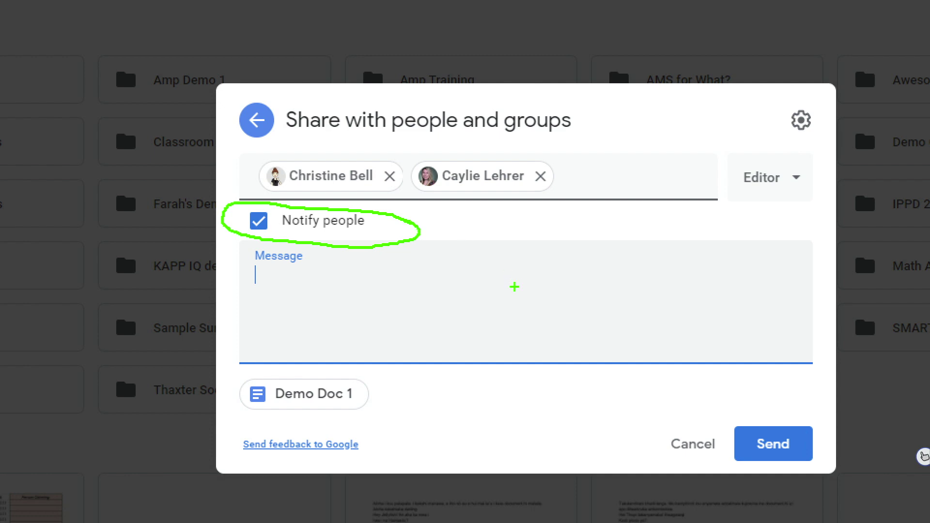
{"action": "left_click", "coordinate": [923, 455]}
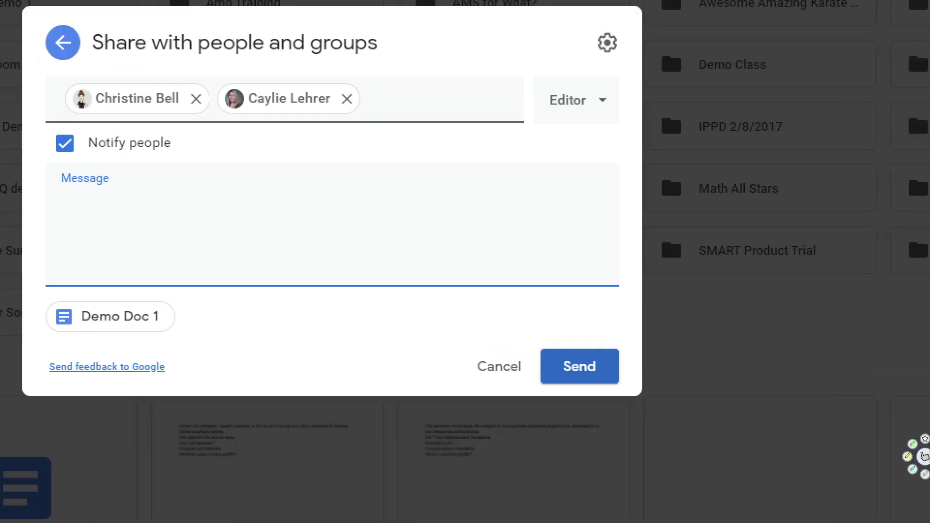
{"action": "mouse_move", "coordinate": [617, 341]}
{"action": "left_mouse_down"}
{"action": "mouse_move", "coordinate": [521, 334]}
{"action": "mouse_move", "coordinate": [506, 395]}
{"action": "mouse_move", "coordinate": [601, 412]}
{"action": "mouse_move", "coordinate": [618, 373]}
{"action": "mouse_move", "coordinate": [600, 331]}
{"action": "left_mouse_up"}
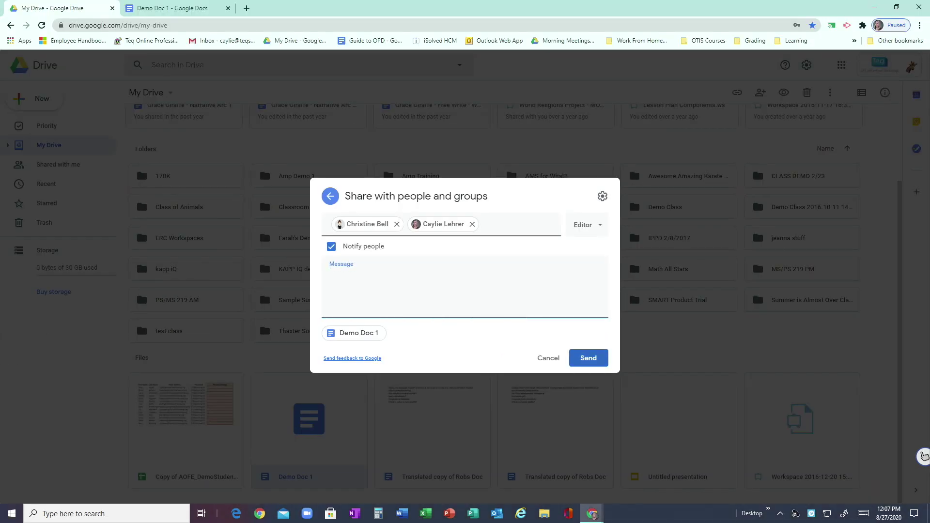
{"action": "left_click", "coordinate": [924, 455]}
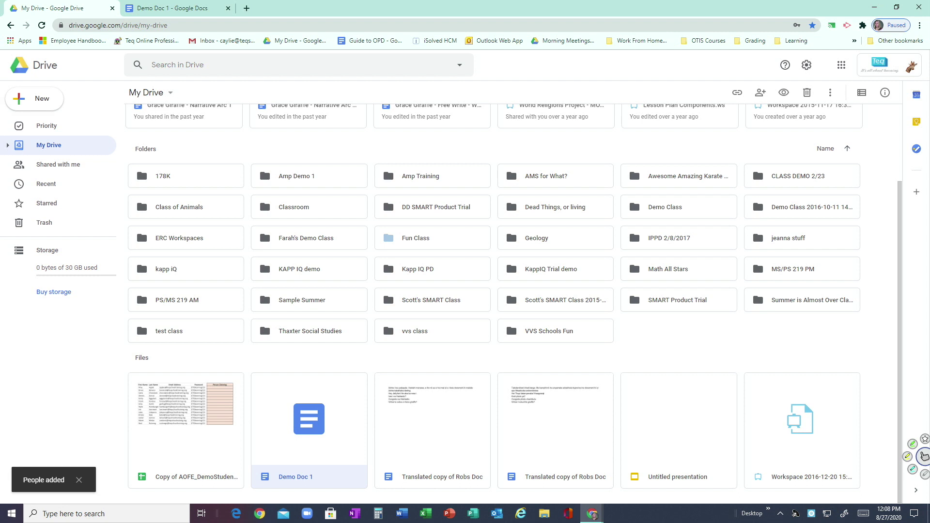
{"action": "key", "text": "Return"}
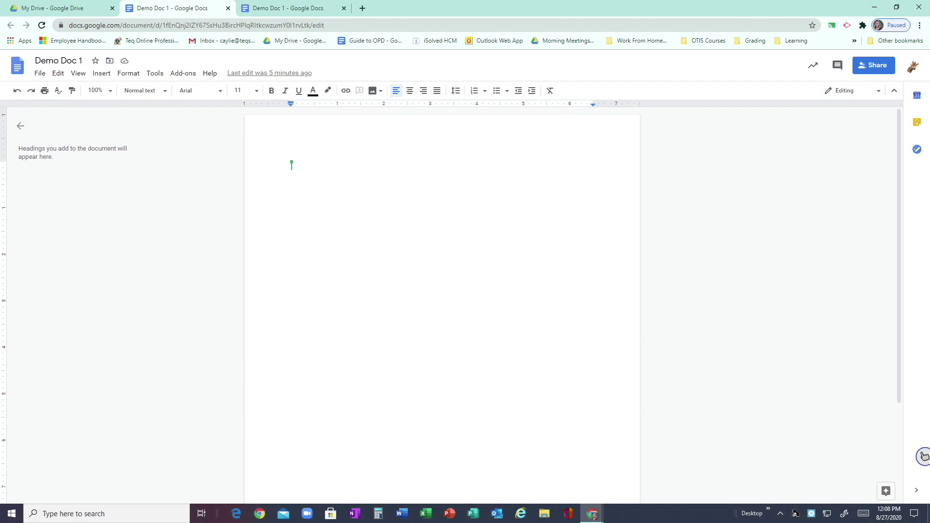
Step: Clear the on-screen annotations over the open, blank Demo Doc 1
{"action": "left_click", "coordinate": [924, 456]}
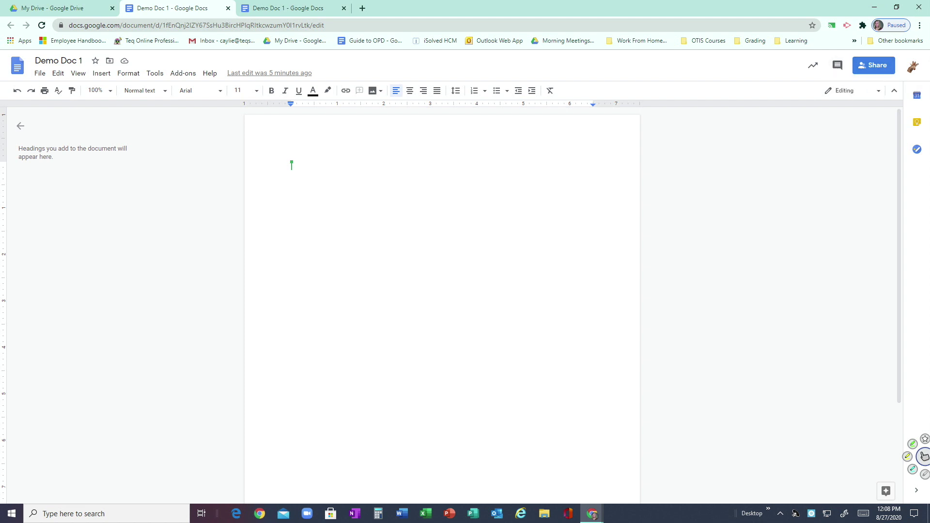
Step: Open Demo Doc 1's Share dialog in Docs and expand Get link, showing Restricted access
{"action": "left_click", "coordinate": [873, 65]}
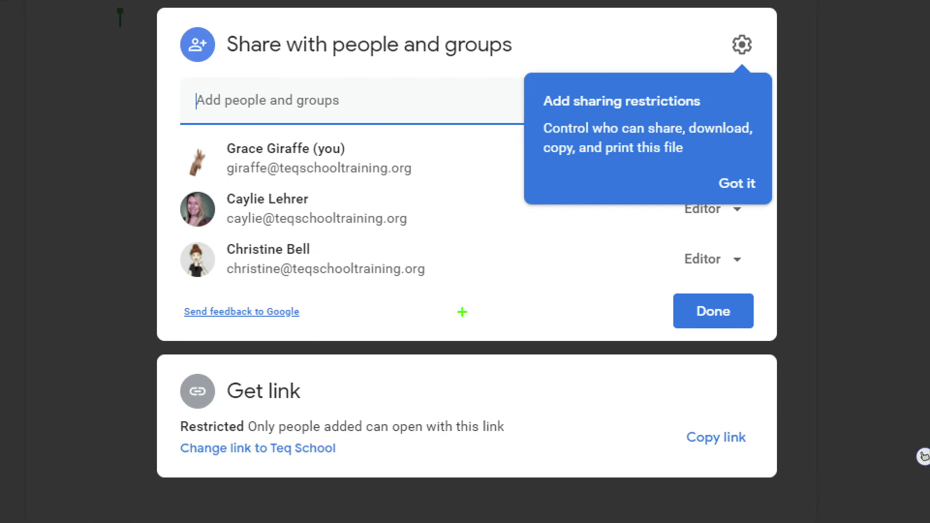
{"action": "mouse_move", "coordinate": [367, 382]}
{"action": "left_mouse_down"}
{"action": "mouse_move", "coordinate": [206, 361]}
{"action": "mouse_move", "coordinate": [173, 412]}
{"action": "mouse_move", "coordinate": [348, 409]}
{"action": "left_mouse_up"}
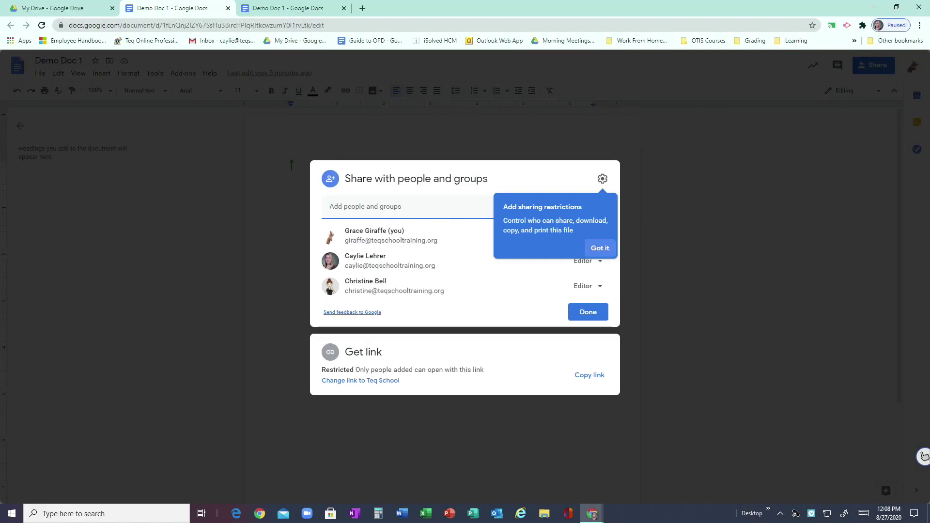
{"action": "left_click", "coordinate": [737, 183]}
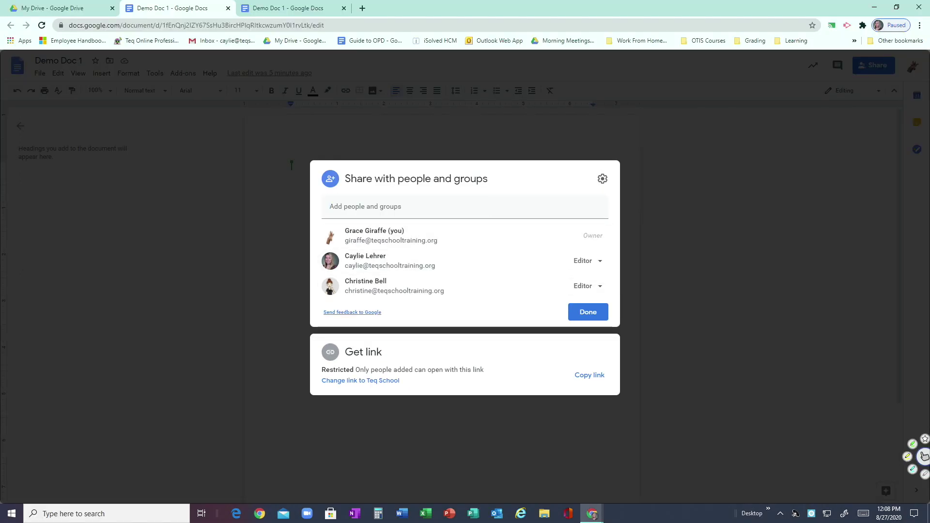
{"action": "left_click", "coordinate": [402, 370]}
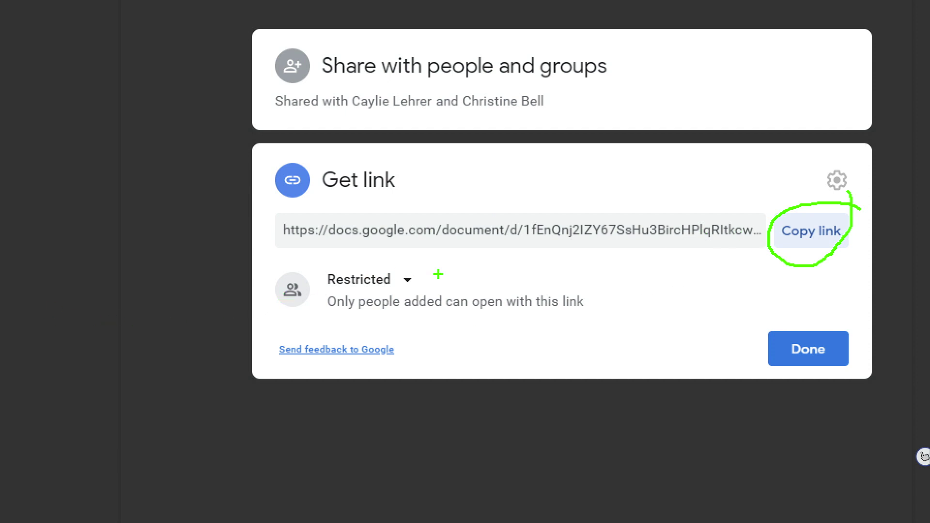
{"action": "mouse_move", "coordinate": [444, 272]}
{"action": "left_mouse_down"}
{"action": "mouse_move", "coordinate": [368, 257]}
{"action": "mouse_move", "coordinate": [322, 279]}
{"action": "mouse_move", "coordinate": [313, 312]}
{"action": "mouse_move", "coordinate": [555, 333]}
{"action": "mouse_move", "coordinate": [592, 328]}
{"action": "mouse_move", "coordinate": [603, 286]}
{"action": "mouse_move", "coordinate": [499, 260]}
{"action": "mouse_move", "coordinate": [426, 260]}
{"action": "left_mouse_up"}
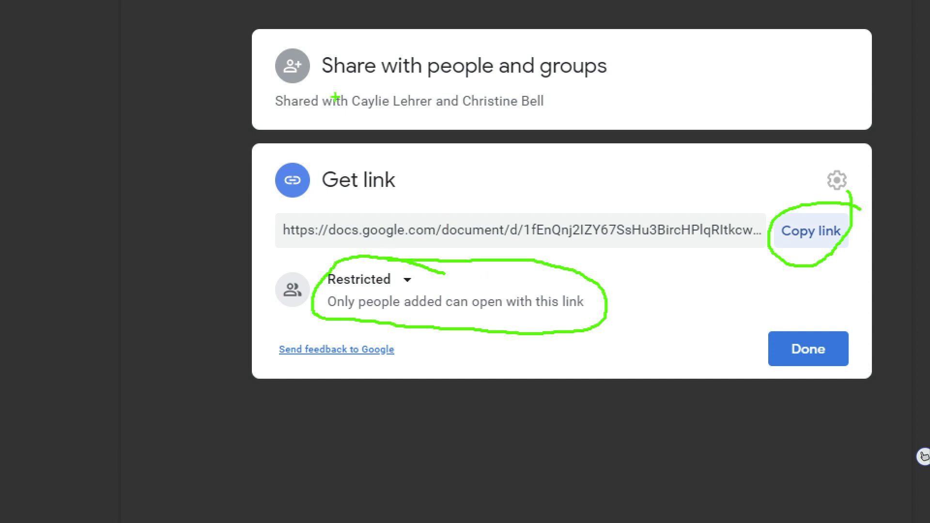
{"action": "mouse_move", "coordinate": [335, 97]}
{"action": "left_mouse_down"}
{"action": "mouse_move", "coordinate": [334, 122]}
{"action": "mouse_move", "coordinate": [341, 83]}
{"action": "mouse_move", "coordinate": [344, 116]}
{"action": "left_mouse_up"}
{"action": "key", "text": "Escape"}
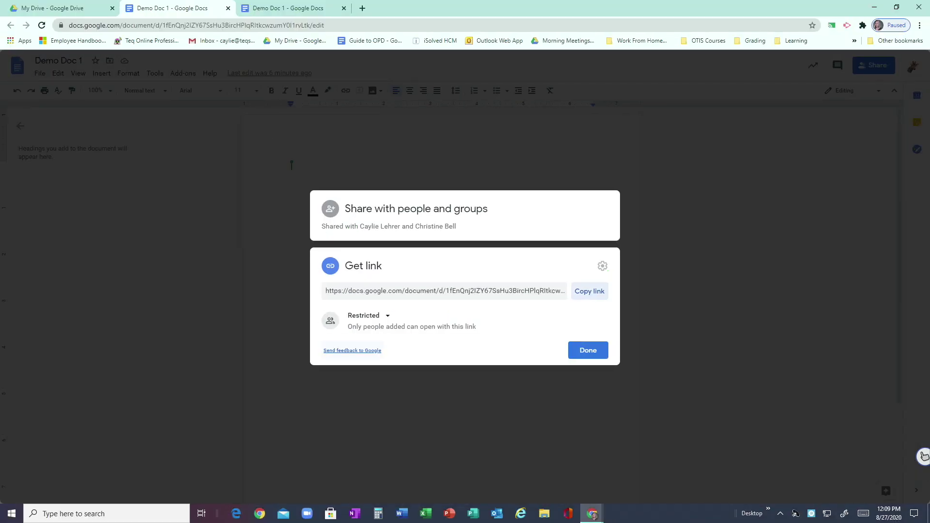
Step: Compare the link access options and switch from Restricted to Teq School
{"action": "left_click", "coordinate": [367, 316]}
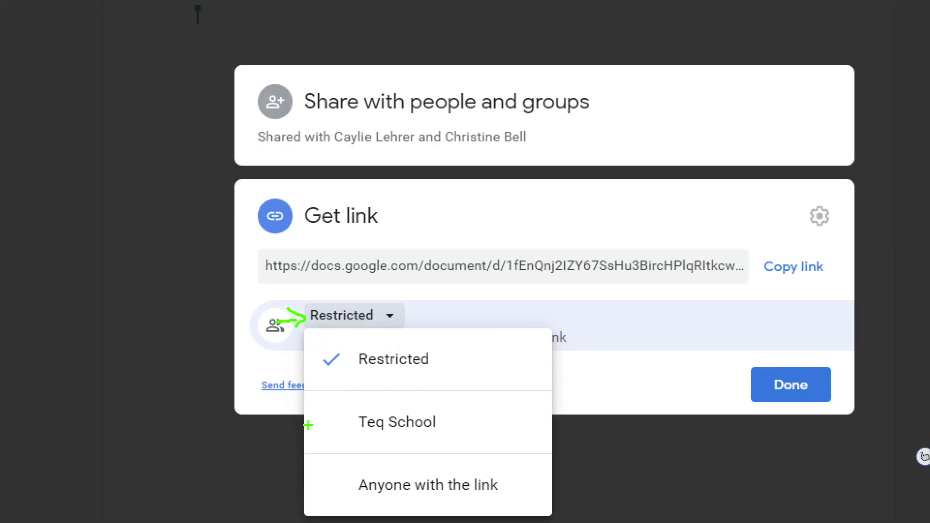
{"action": "left_click_drag", "start_coordinate": [308, 423], "coordinate": [320, 427]}
{"action": "left_click_drag", "start_coordinate": [360, 372], "coordinate": [428, 373]}
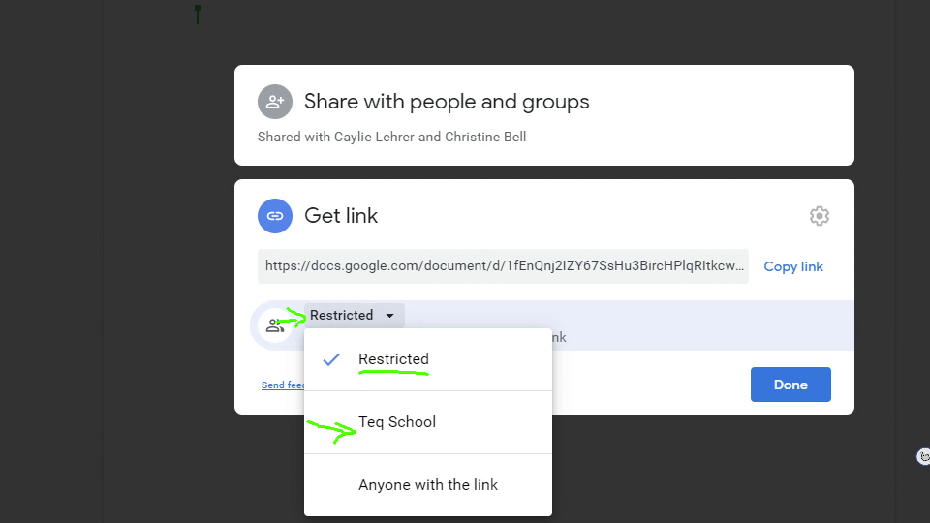
{"action": "left_click_drag", "start_coordinate": [364, 441], "coordinate": [433, 435]}
{"action": "left_click_drag", "start_coordinate": [323, 481], "coordinate": [355, 479]}
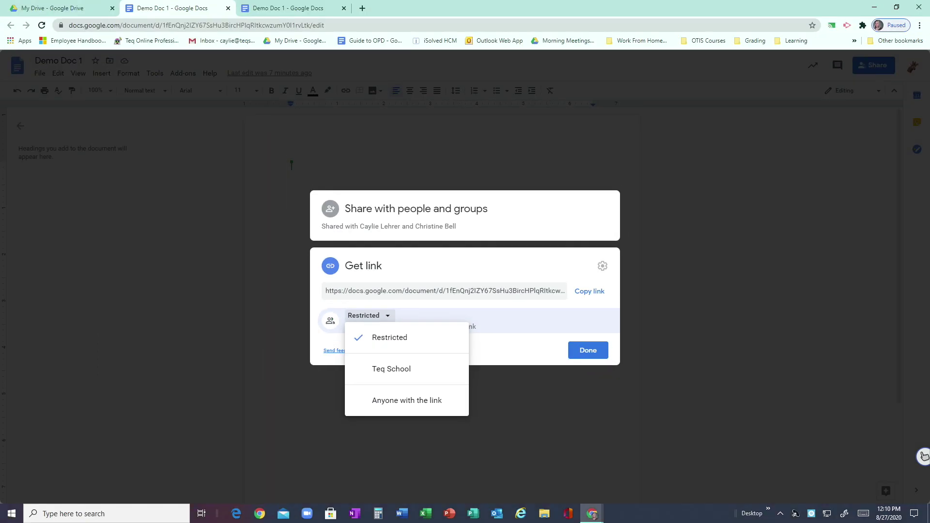
{"action": "left_click", "coordinate": [398, 422]}
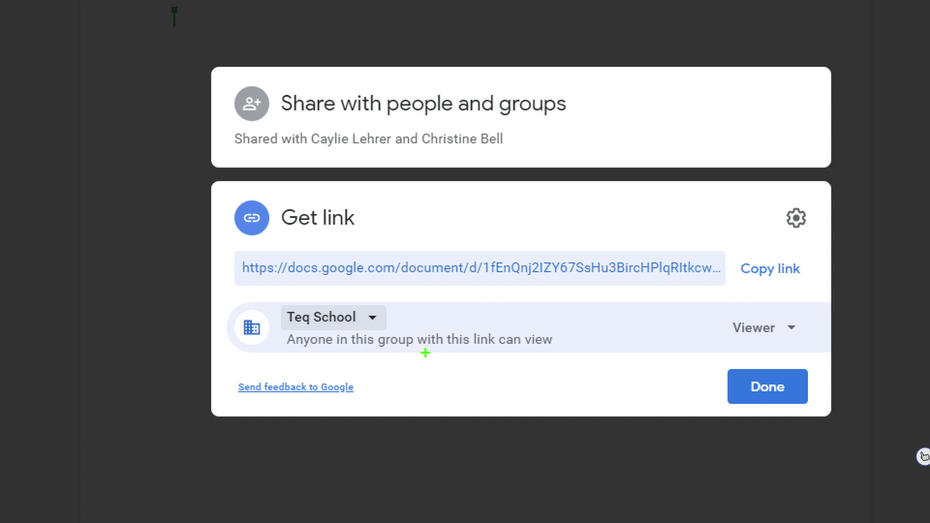
Step: Confirm Teq School members with the link get Viewer access
{"action": "left_click_drag", "start_coordinate": [421, 346], "coordinate": [477, 348]}
{"action": "mouse_move", "coordinate": [819, 325]}
{"action": "left_mouse_down"}
{"action": "mouse_move", "coordinate": [805, 311]}
{"action": "mouse_move", "coordinate": [738, 299]}
{"action": "mouse_move", "coordinate": [712, 349]}
{"action": "mouse_move", "coordinate": [799, 355]}
{"action": "mouse_move", "coordinate": [825, 329]}
{"action": "left_mouse_up"}
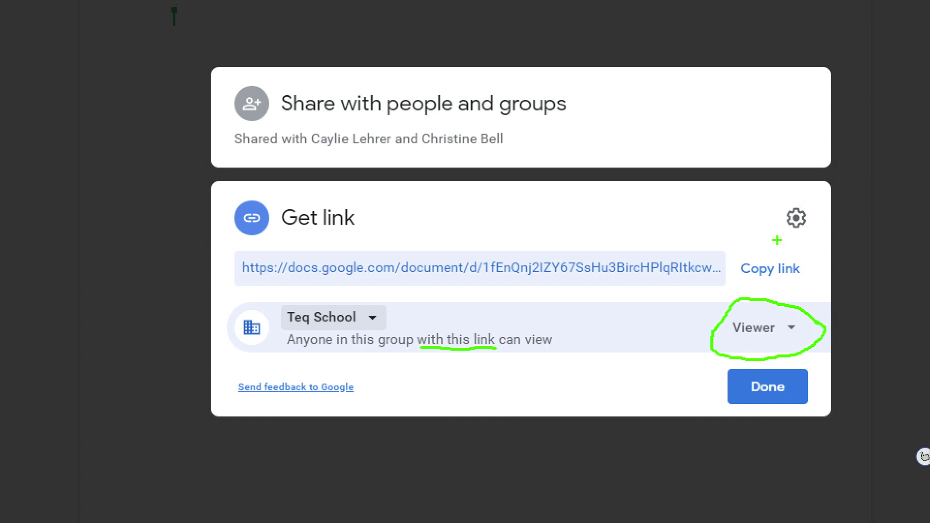
{"action": "left_click", "coordinate": [924, 456]}
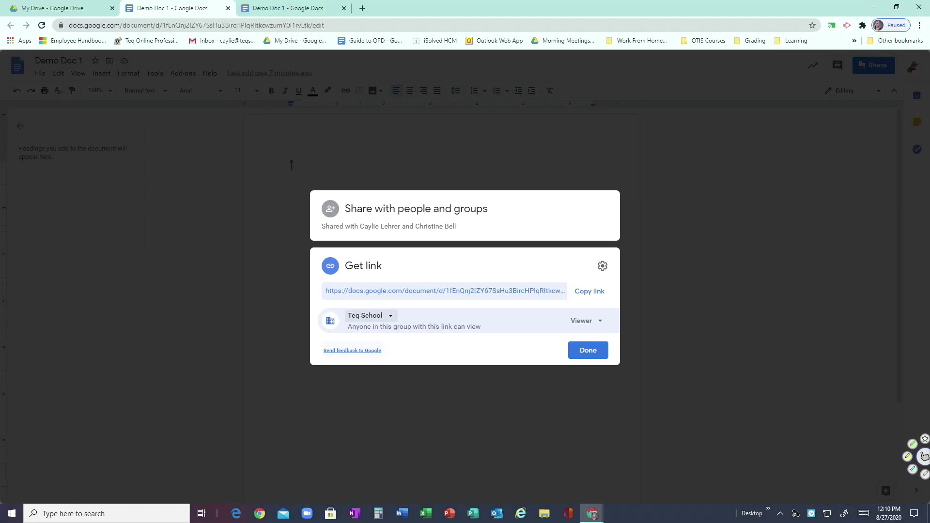